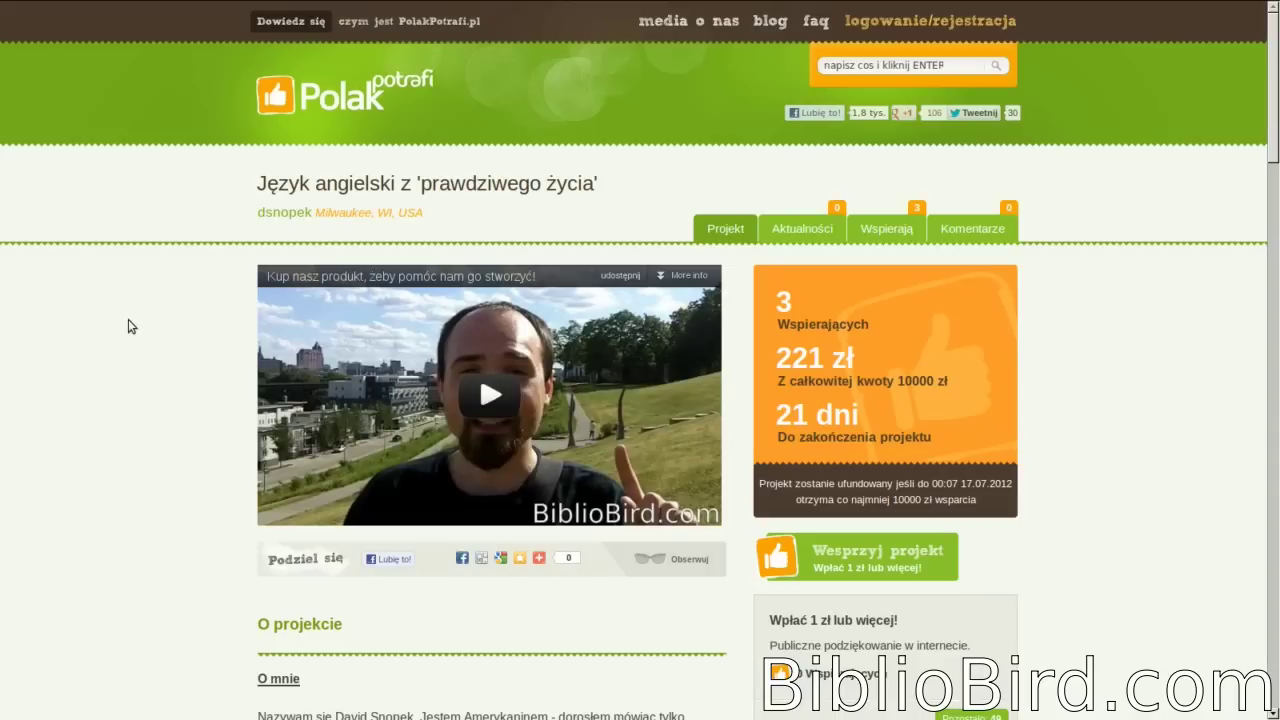
Look over the English project page and open its 'Wesprzyj projekt' support form.
scroll(1275, 128, "down", 1)
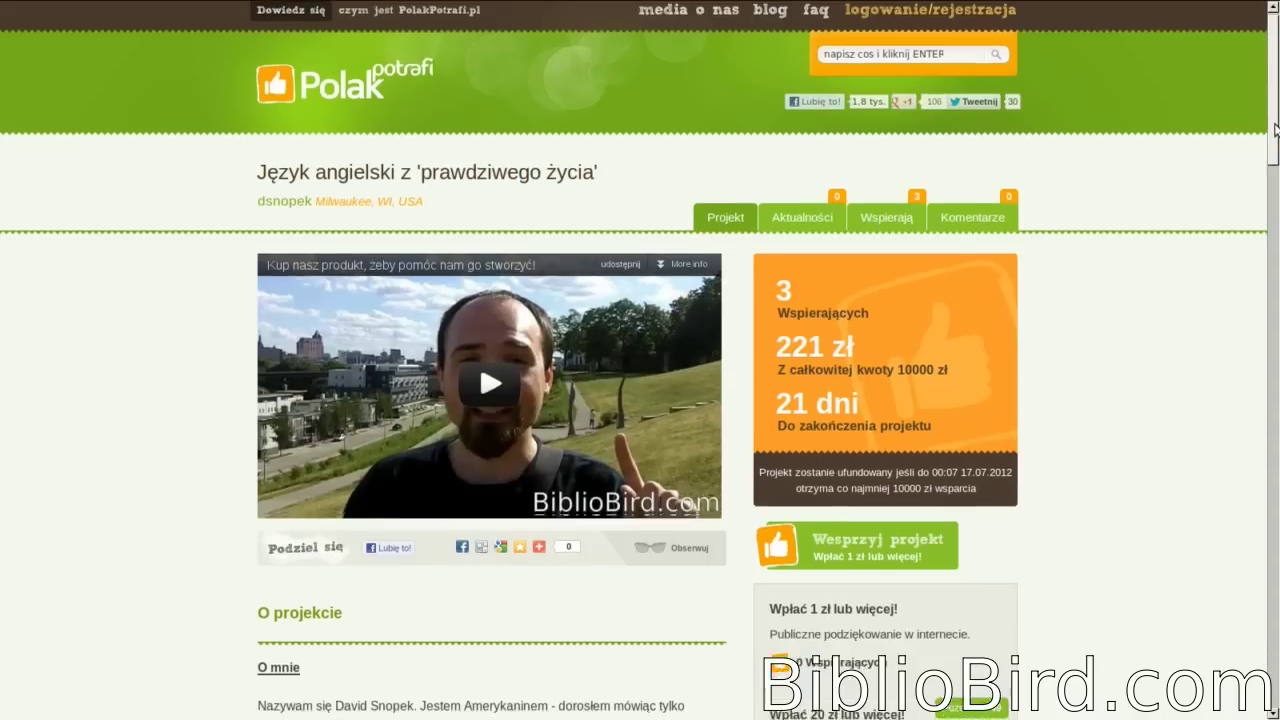
scroll(1275, 128, "down", 5)
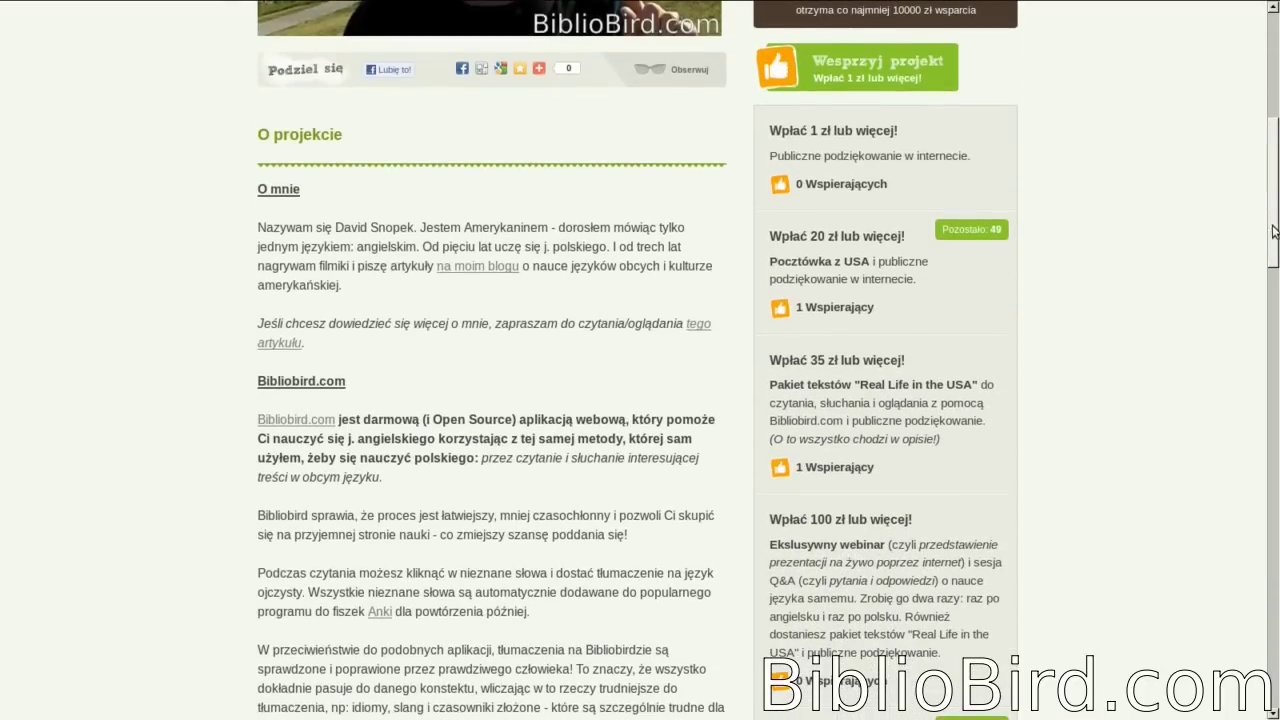
scroll(1275, 232, "up", 3)
scroll(1275, 232, "up", 2)
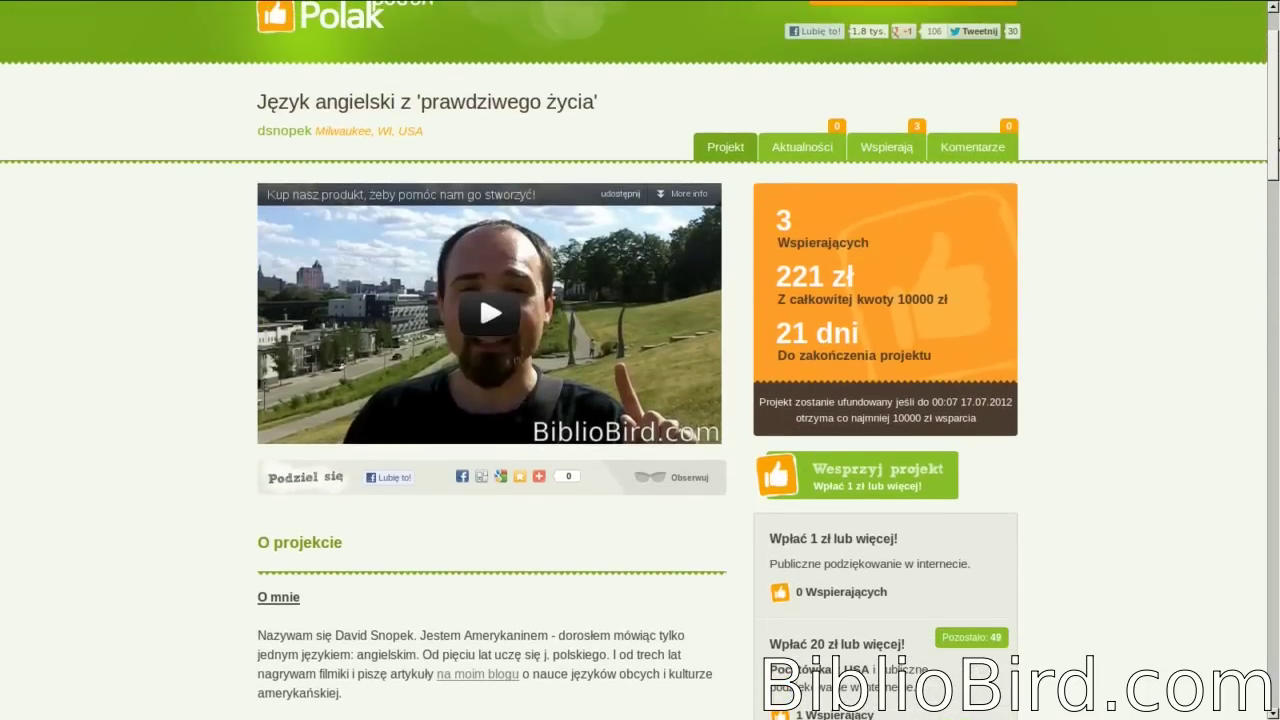
scroll(1275, 232, "up", 1)
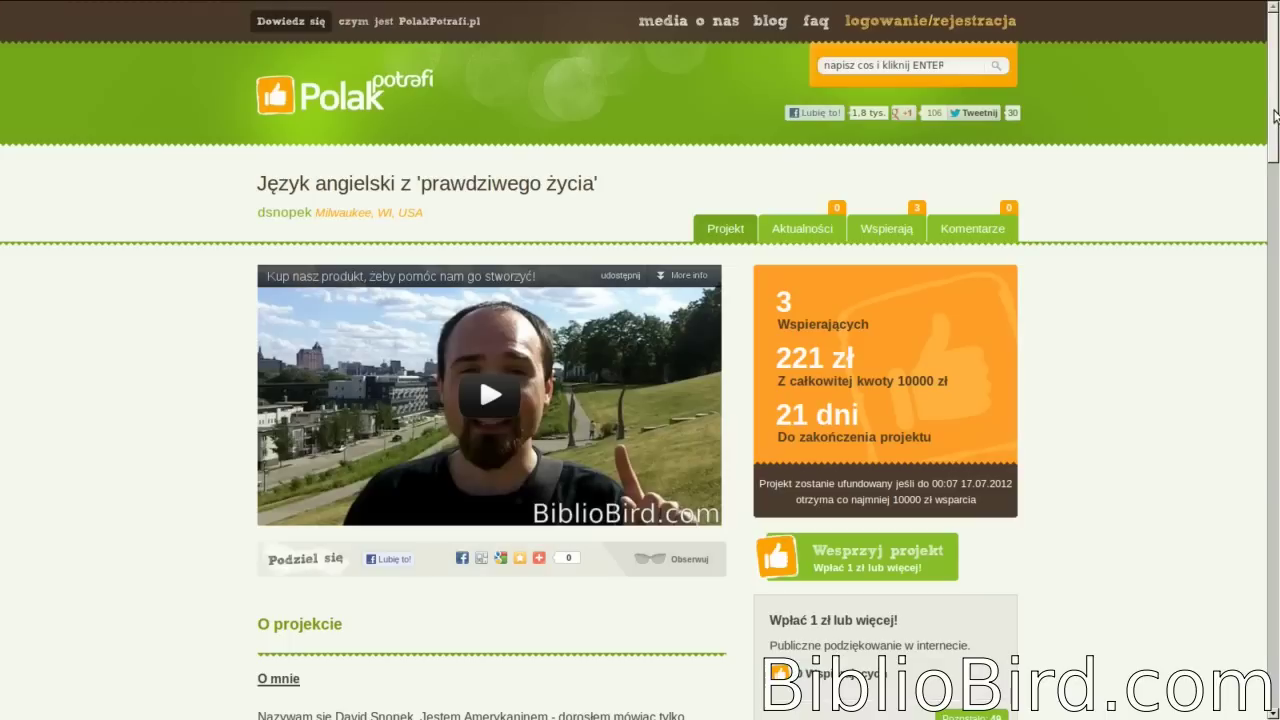
left_click_drag(1275, 116, 1273, 208)
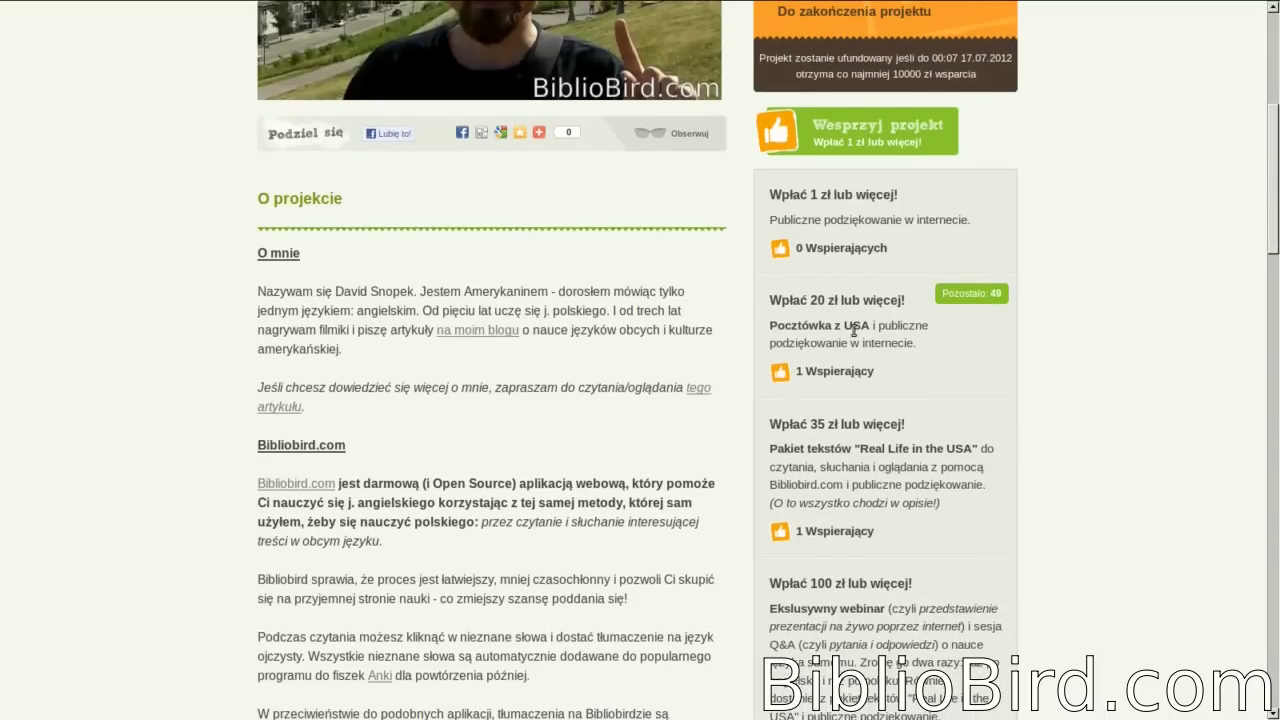
left_click_drag(1273, 237, 1268, 320)
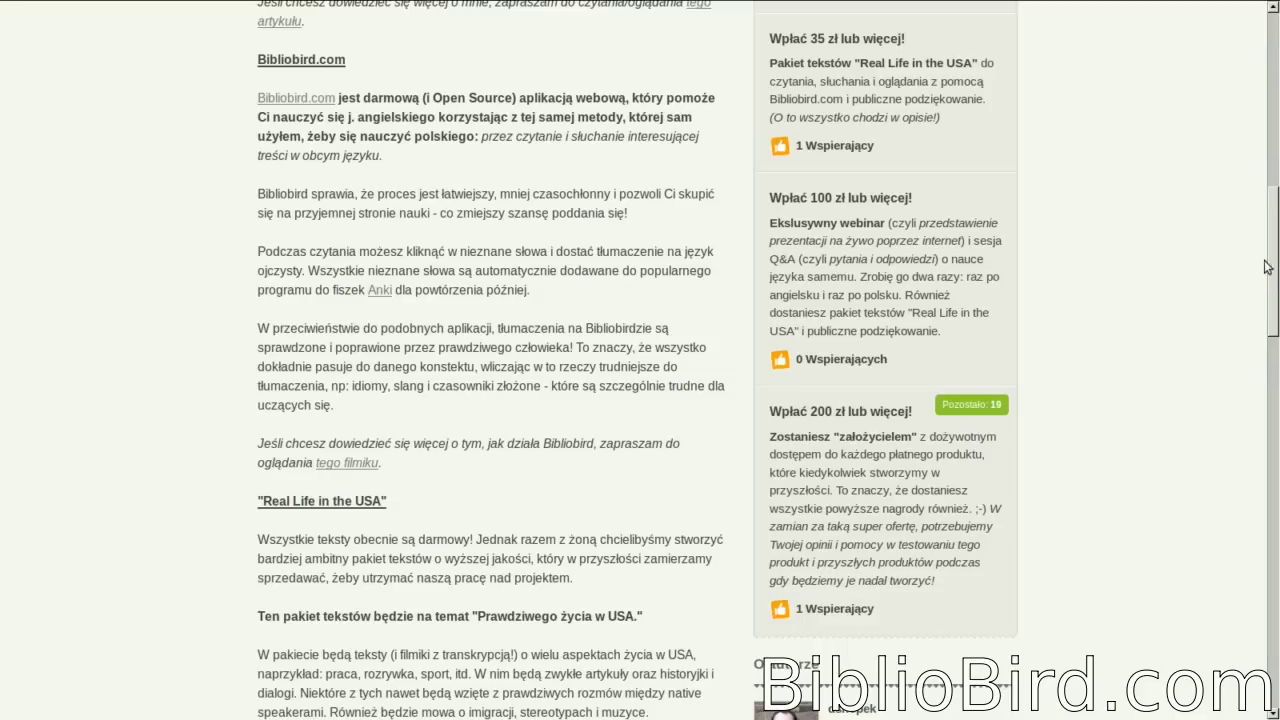
left_click_drag(1269, 267, 1275, 303)
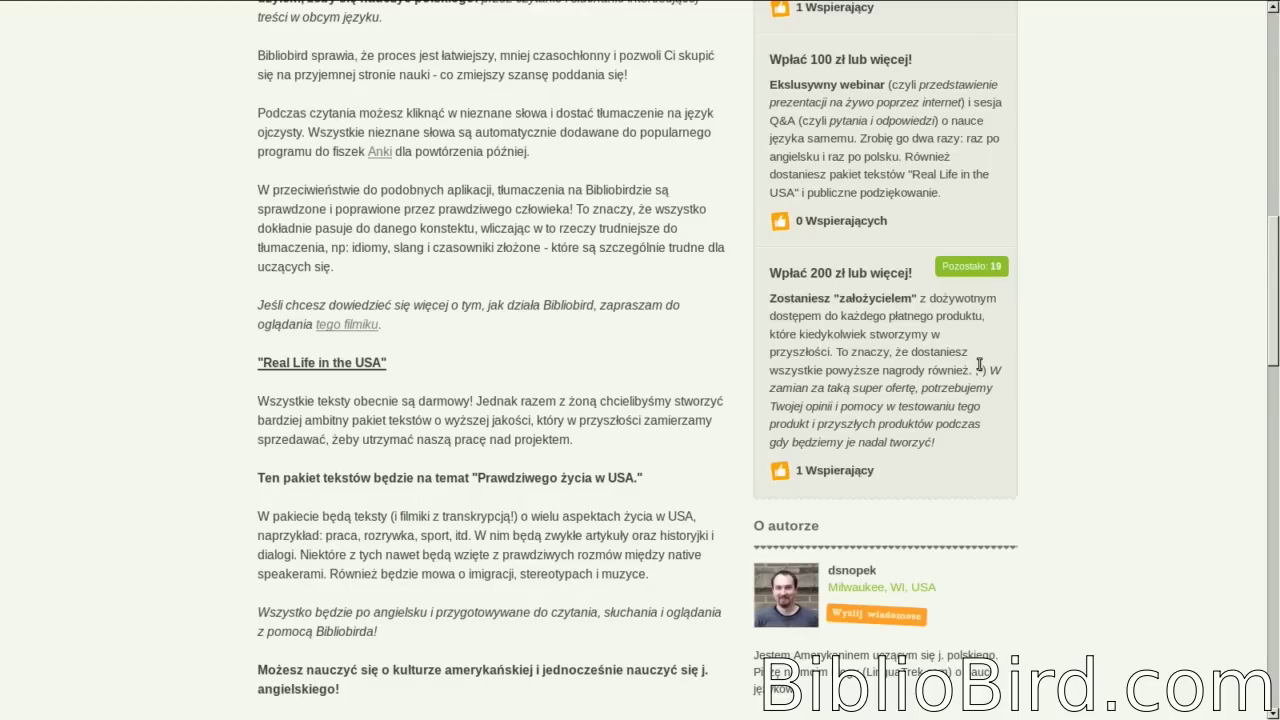
left_click_drag(1270, 335, 1271, 130)
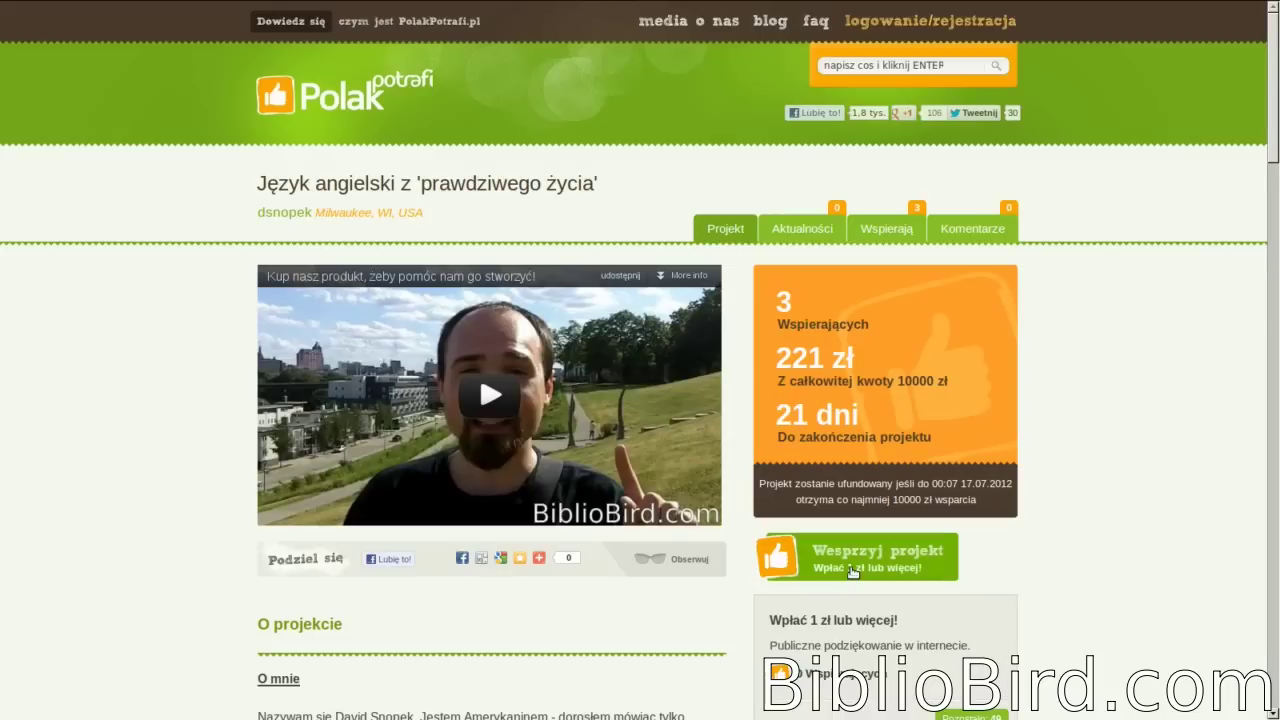
left_click(921, 560)
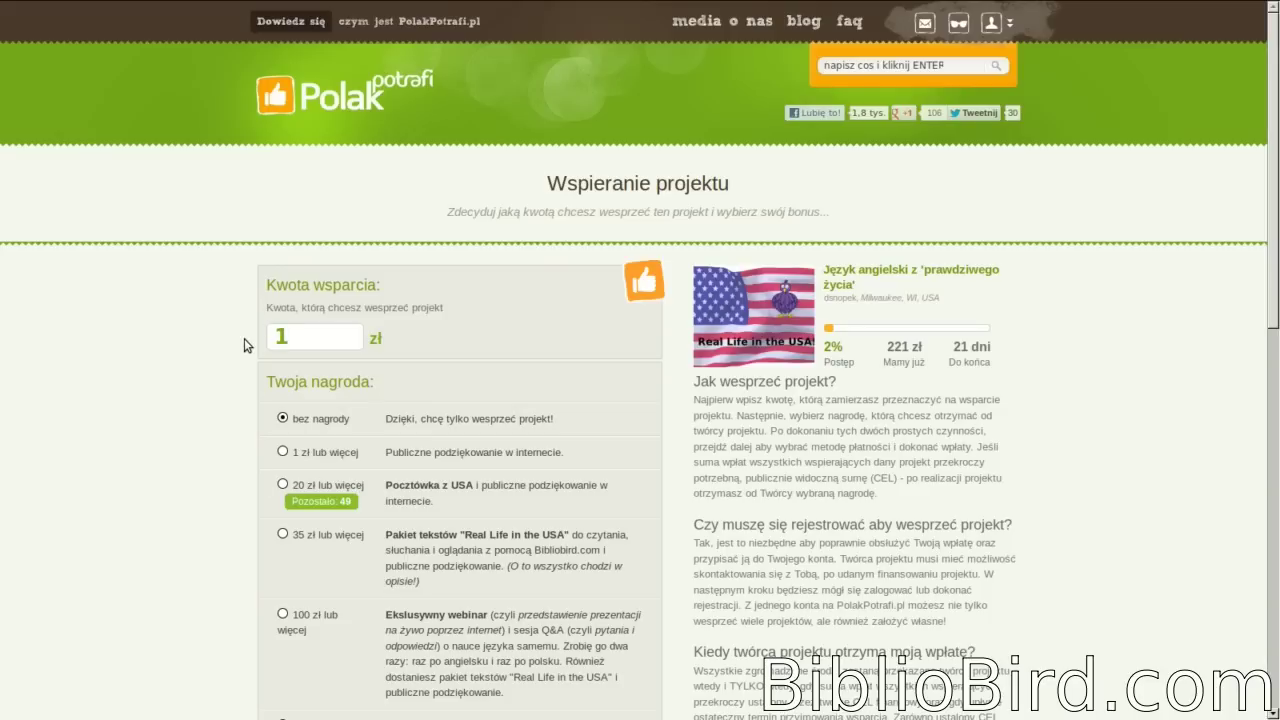
Try the 20, 100 and 200 zł rewards, leaving the 200 zł founder reward selected.
scroll(245, 477, "down", 3)
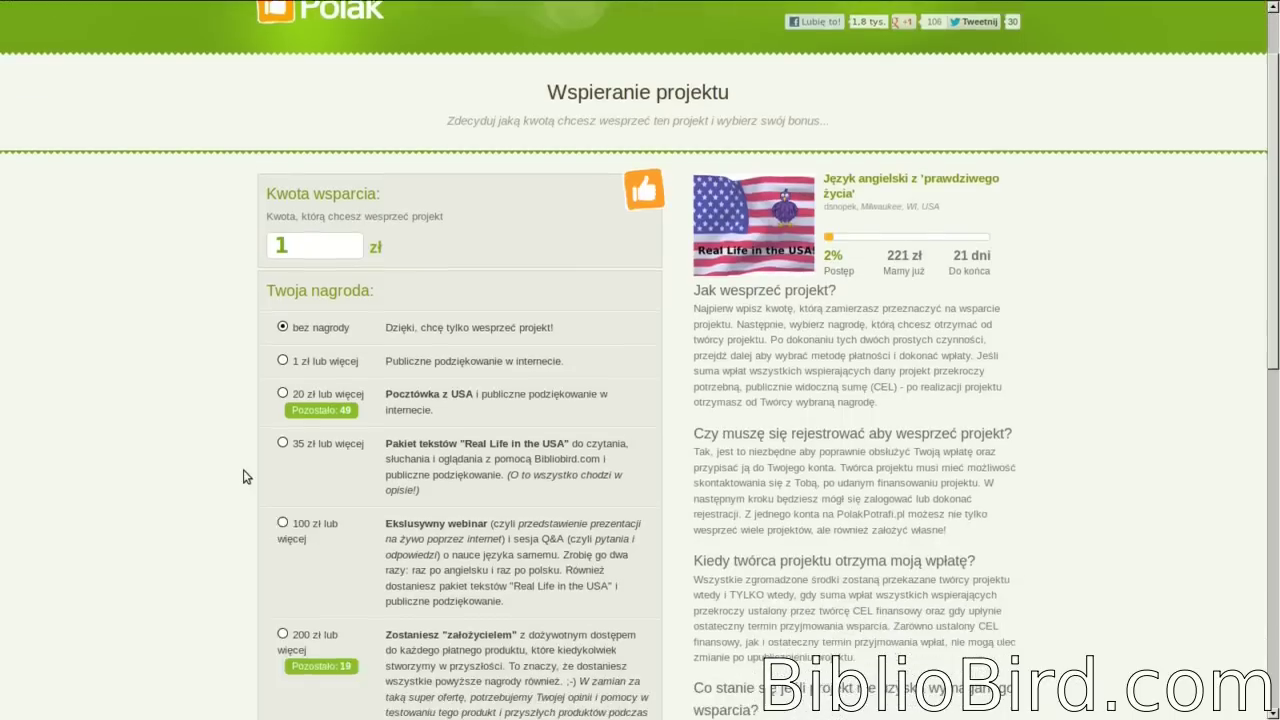
left_click(283, 363)
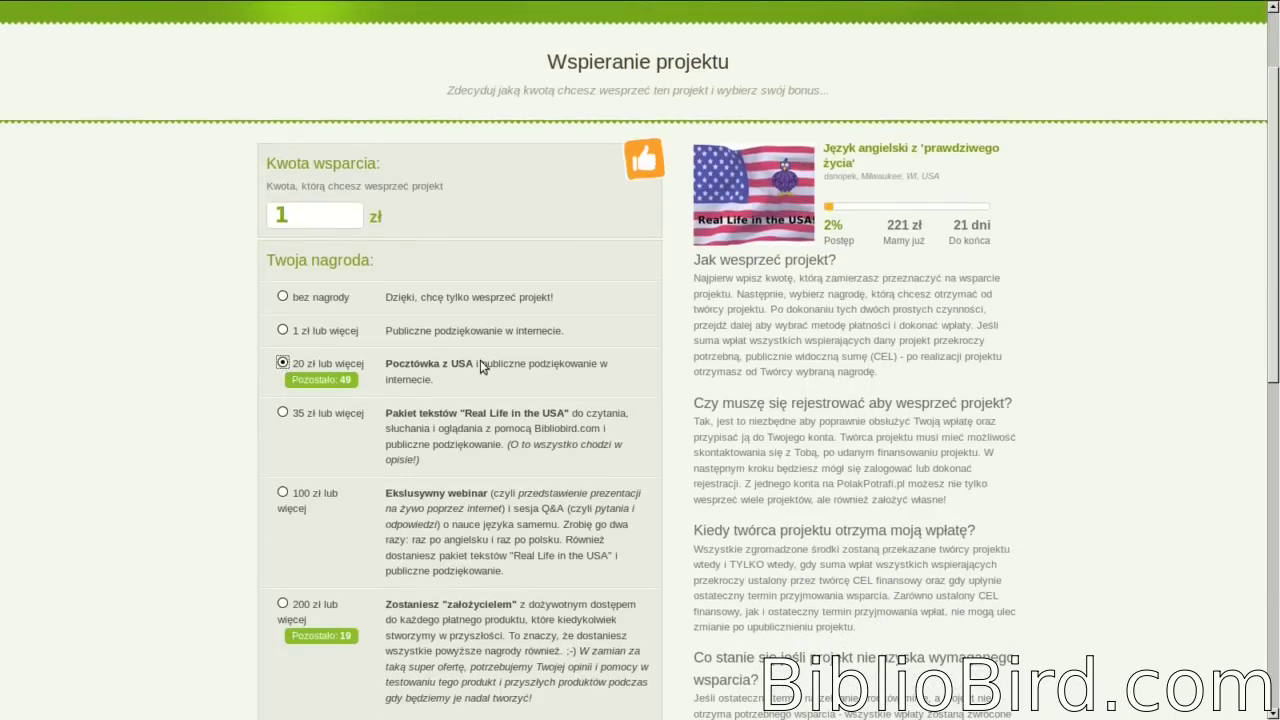
left_click(283, 491)
scroll(224, 497, "down", 3)
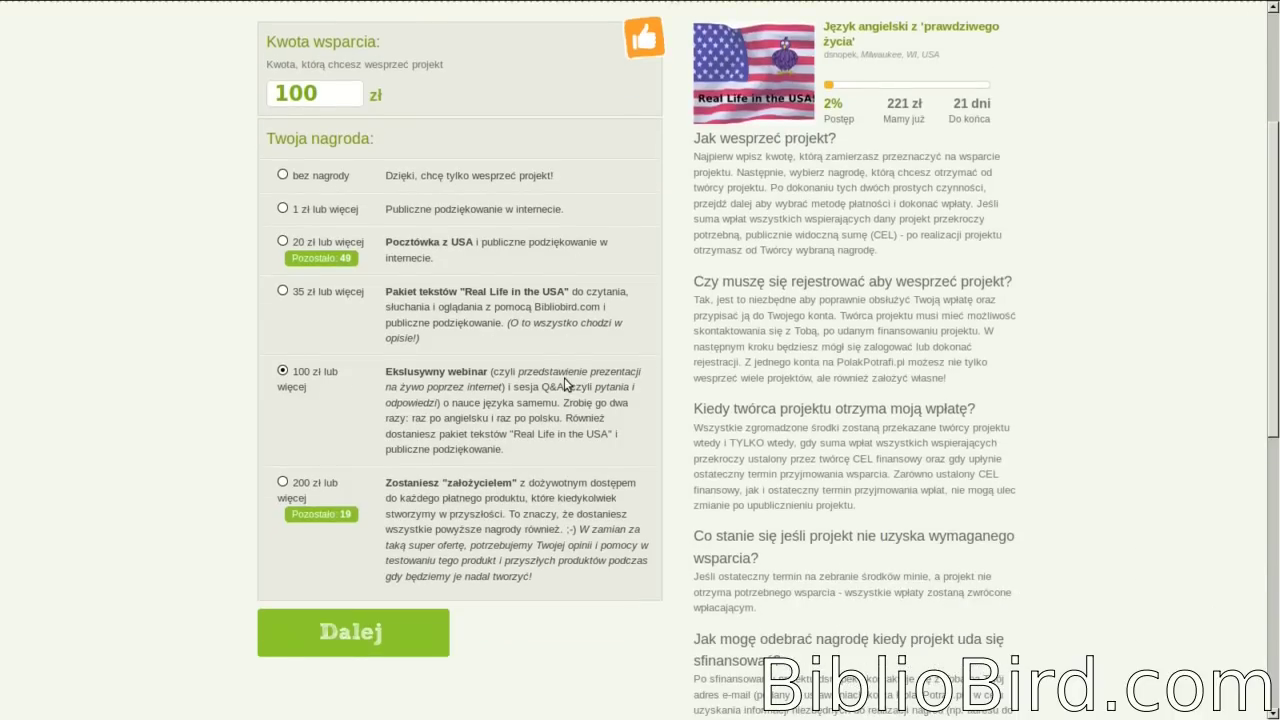
left_click(282, 482)
scroll(137, 386, "up", 2)
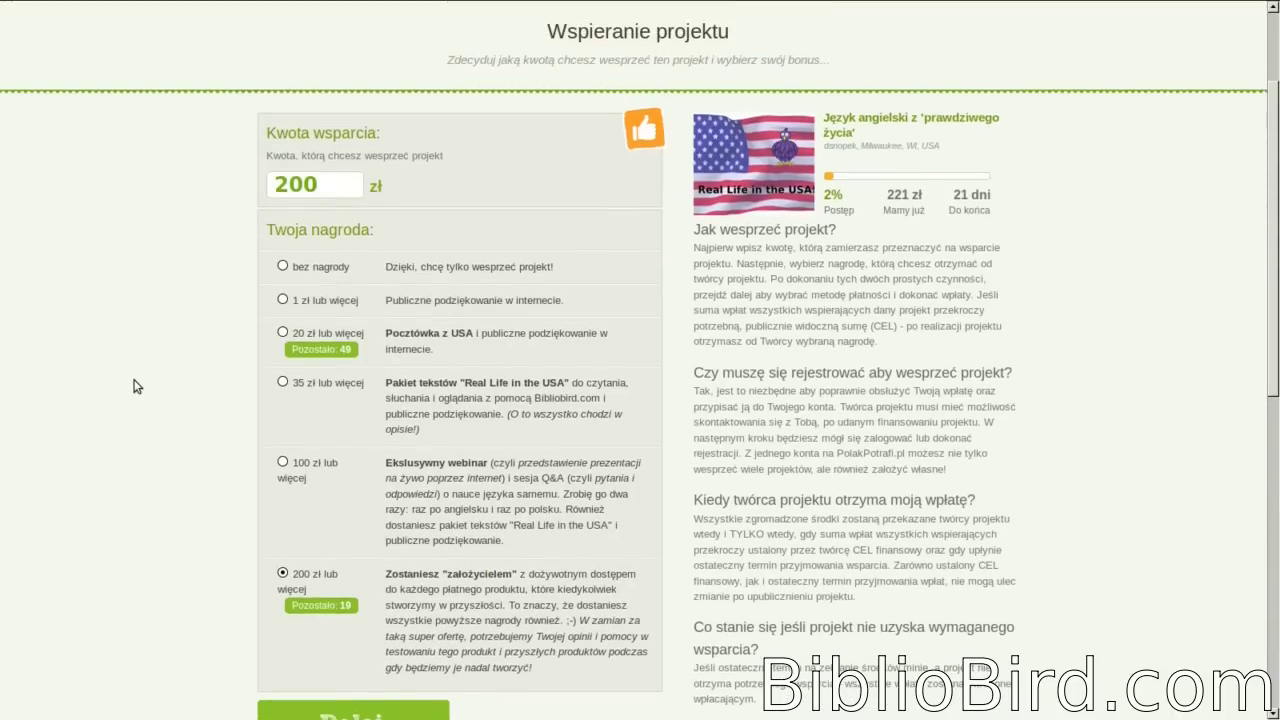
Switch to 'bez nagrody', change the amount from 200 to 20 zł, and continue the pledge.
left_click(283, 265)
left_click_drag(344, 180, 208, 183)
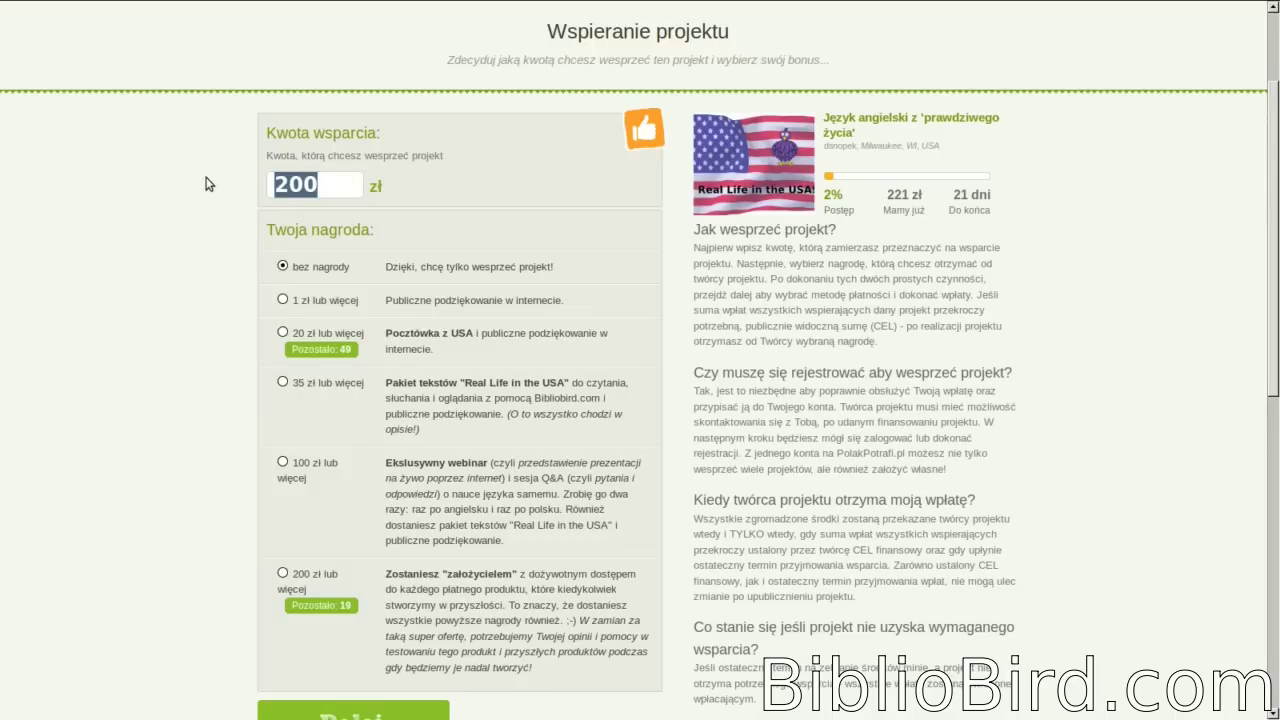
type("20")
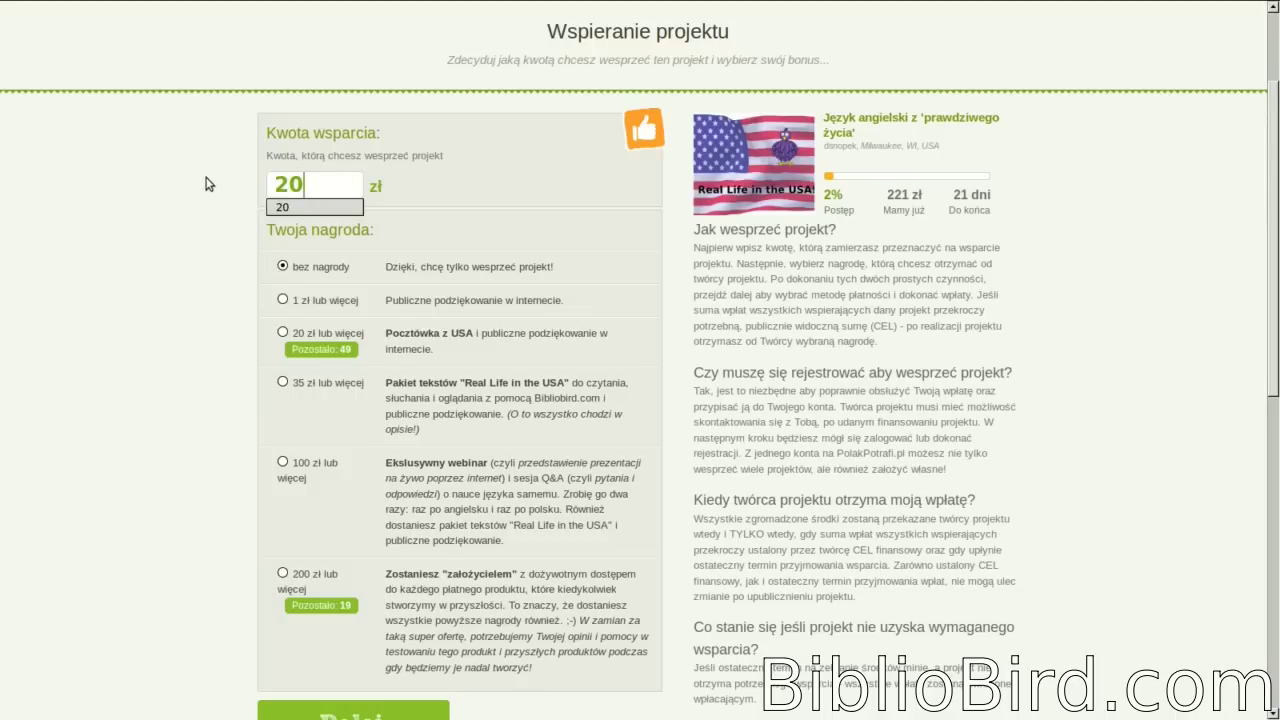
left_click(206, 363)
scroll(206, 363, "down", 2)
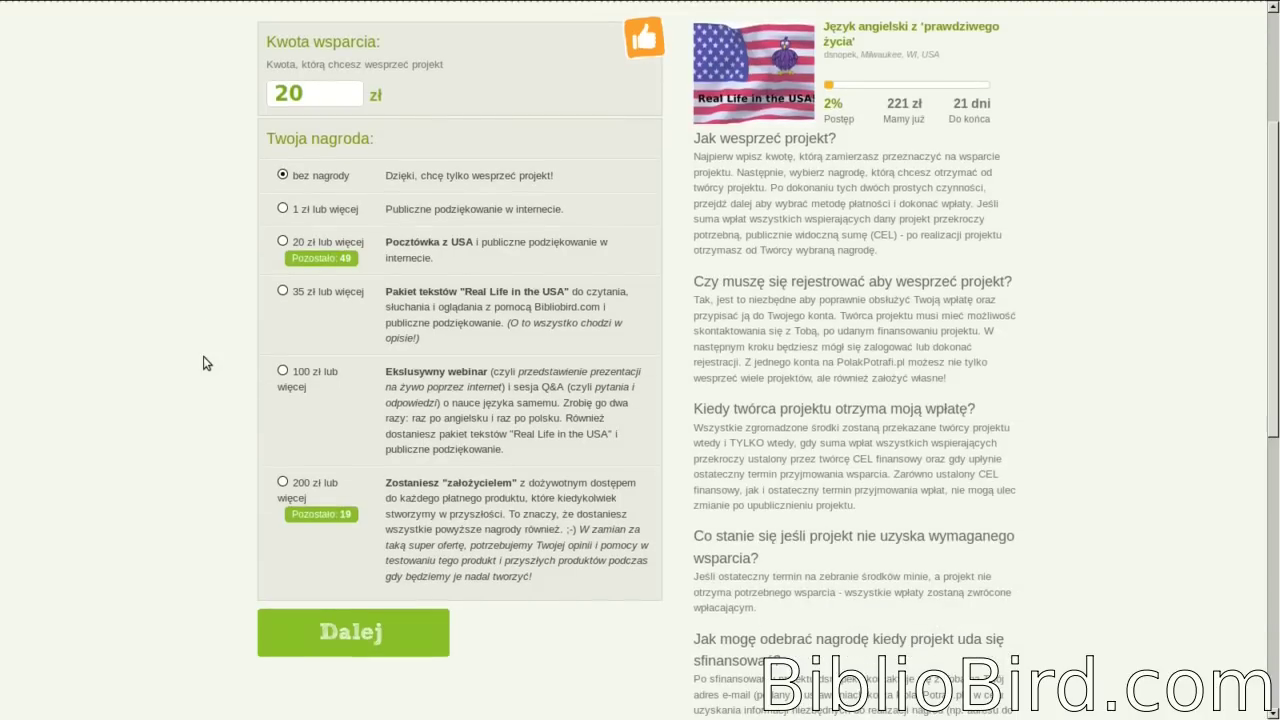
left_click(380, 652)
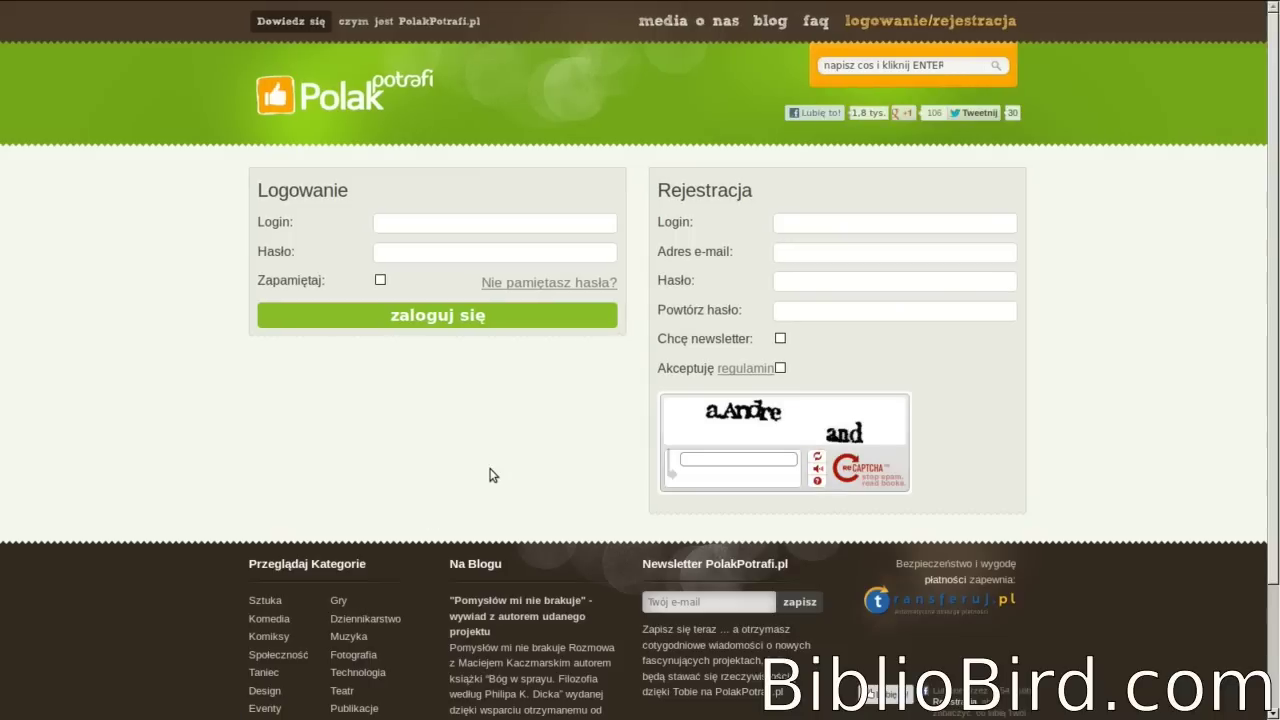
Enter a login, the e-mail address and the account password twice in the registration form.
left_click(834, 231)
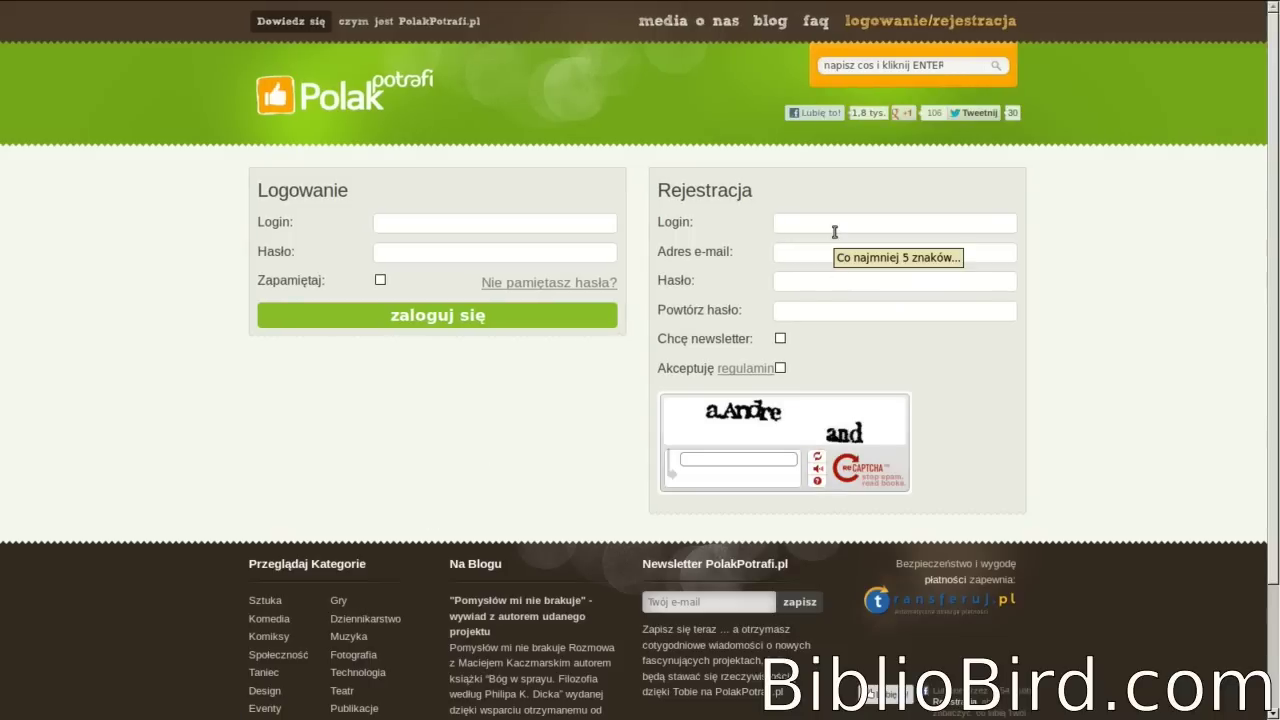
type("bibliobird")
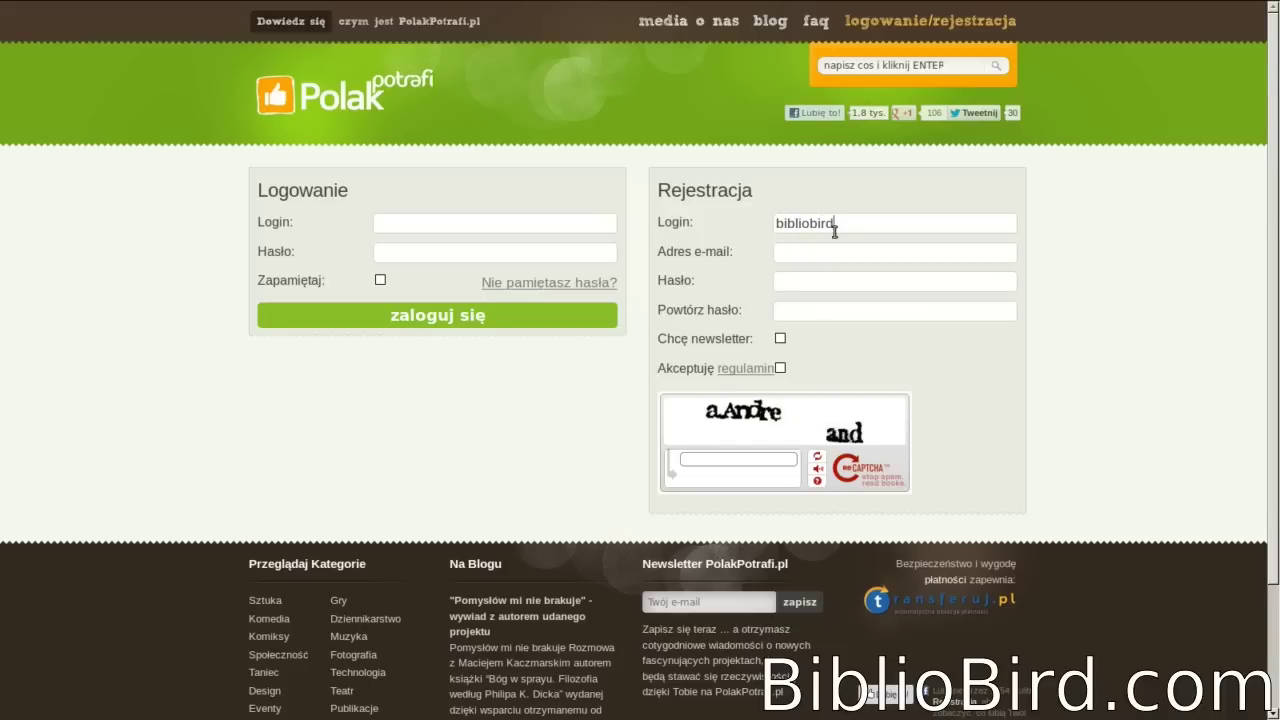
key("Tab")
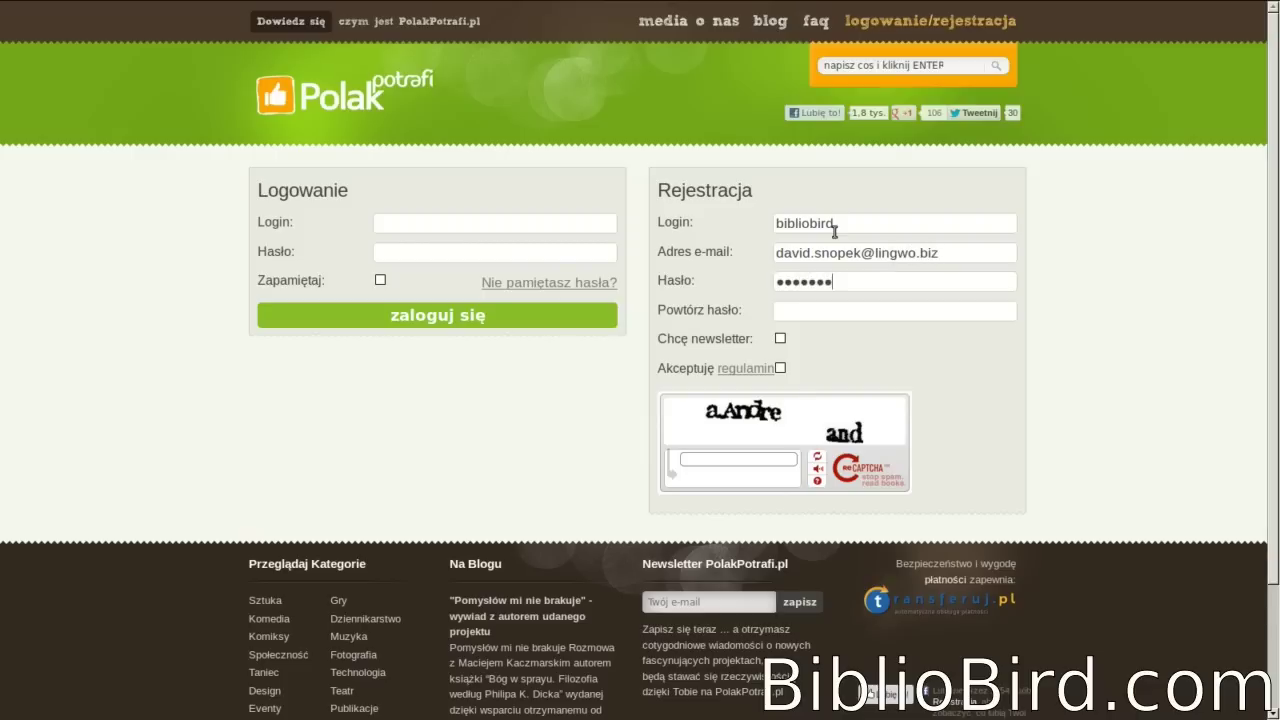
key("Tab")
type("*******")
Accept the terms, type the captcha answer and submit with 'załóż konto'.
left_click(780, 368)
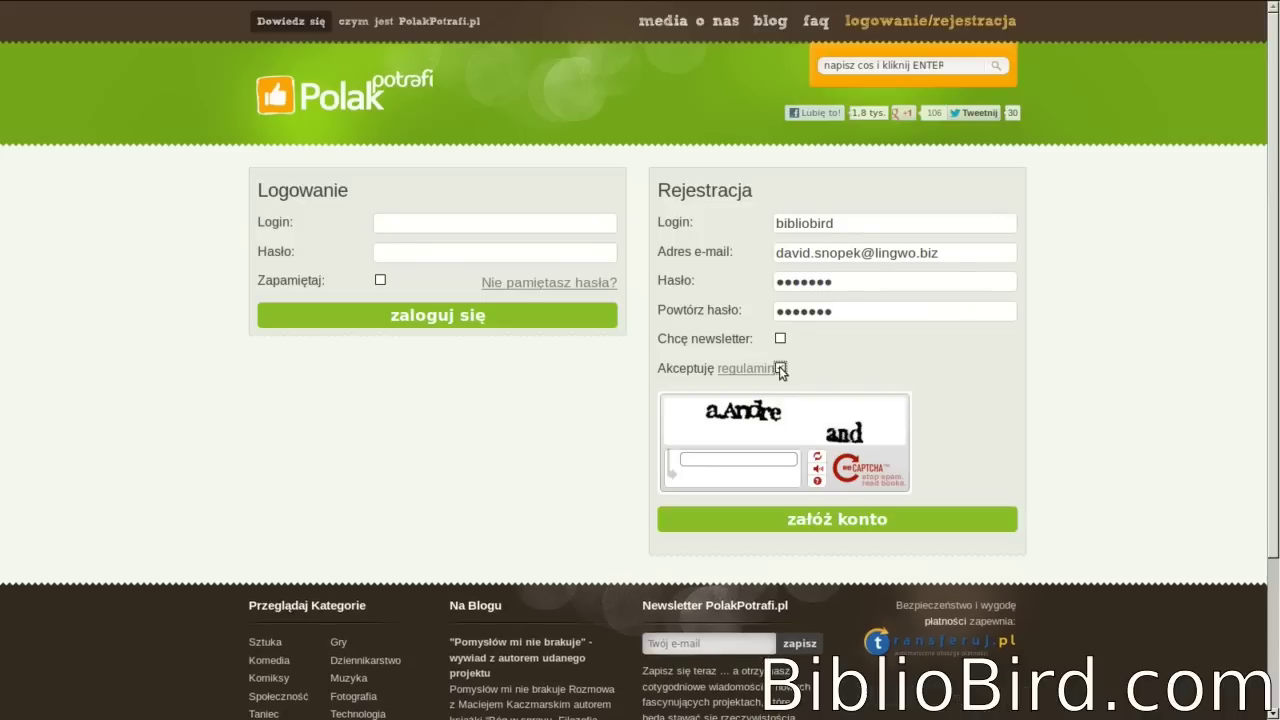
left_click(780, 368)
left_click(755, 460)
type("a.Andre and")
left_click(815, 526)
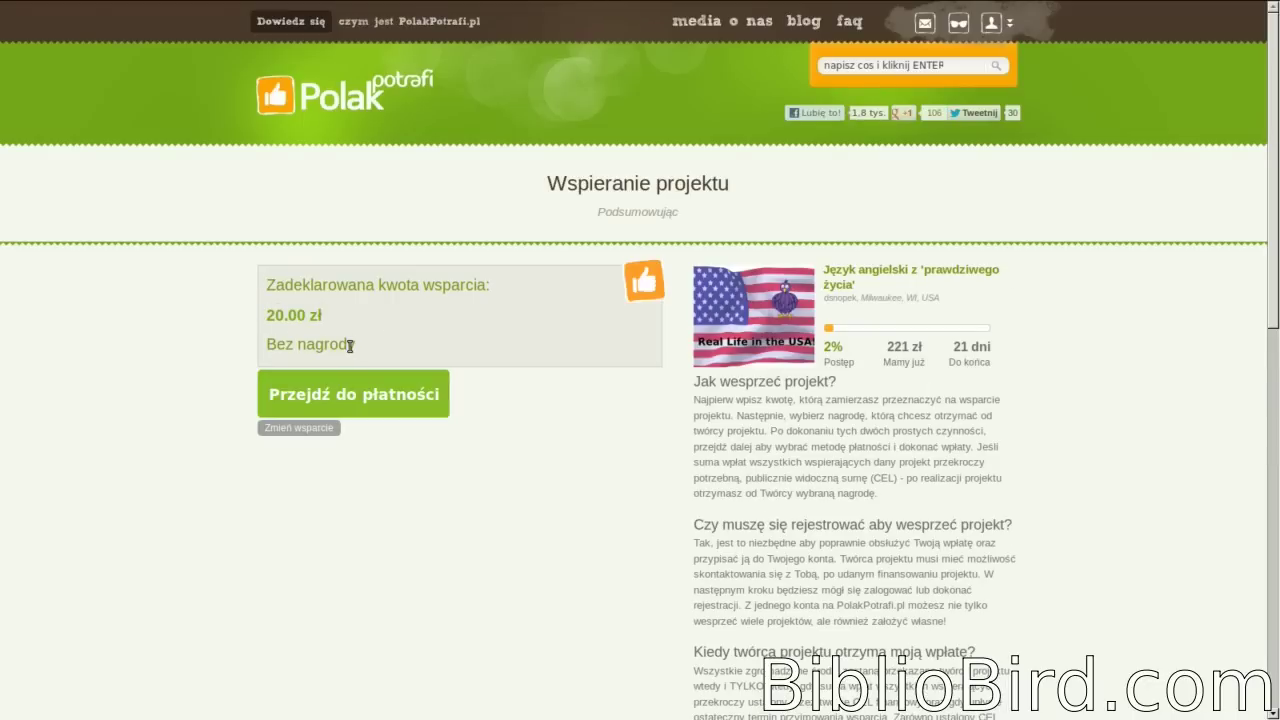
Go to payment for the 20.00 zł pledge with 'Przejdź do płatności'.
left_click(360, 398)
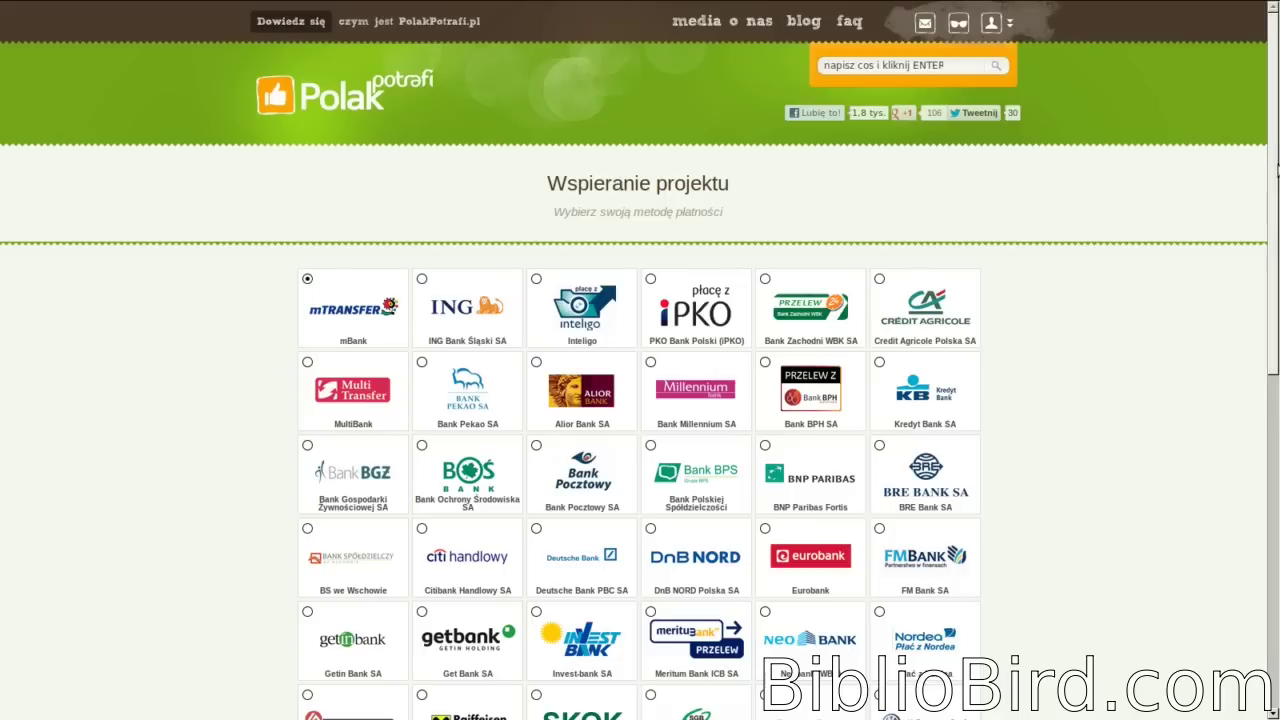
Select 'Moneybookers - Karty płatnicze' from the bank list and submit with 'Wpłać!'.
left_click_drag(1277, 170, 1277, 268)
scroll(815, 371, "down", 3)
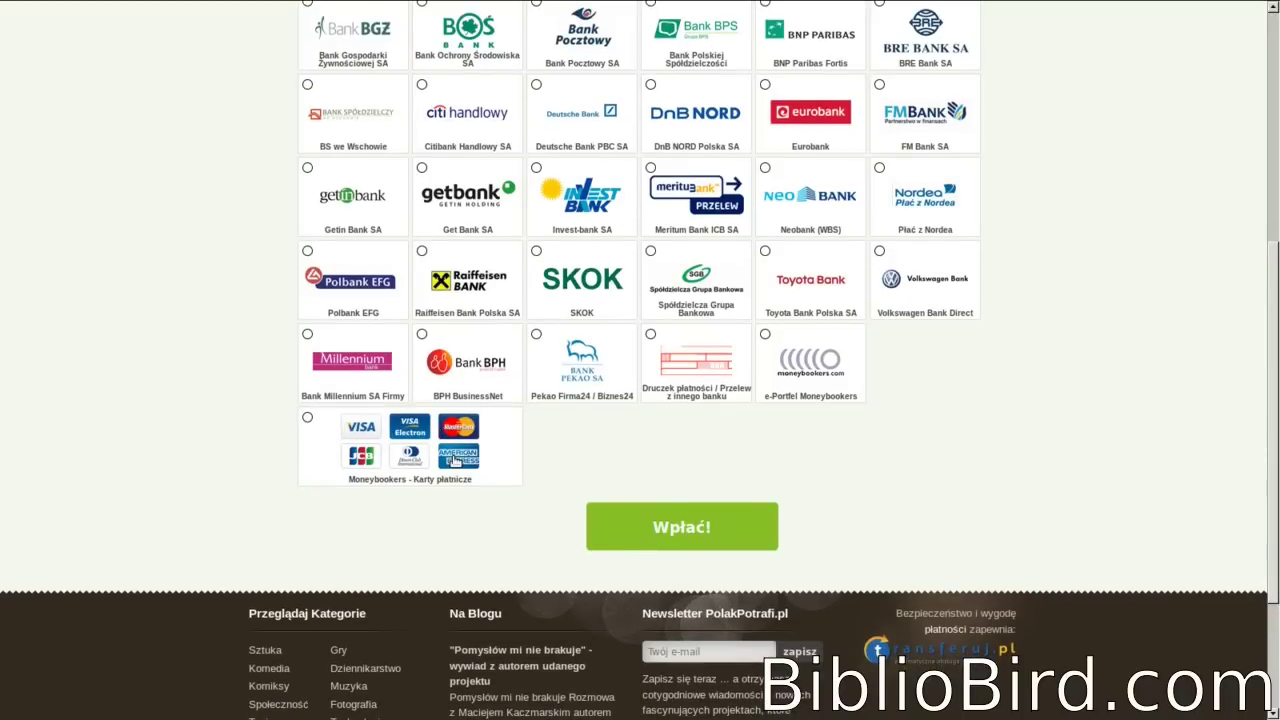
left_click(308, 418)
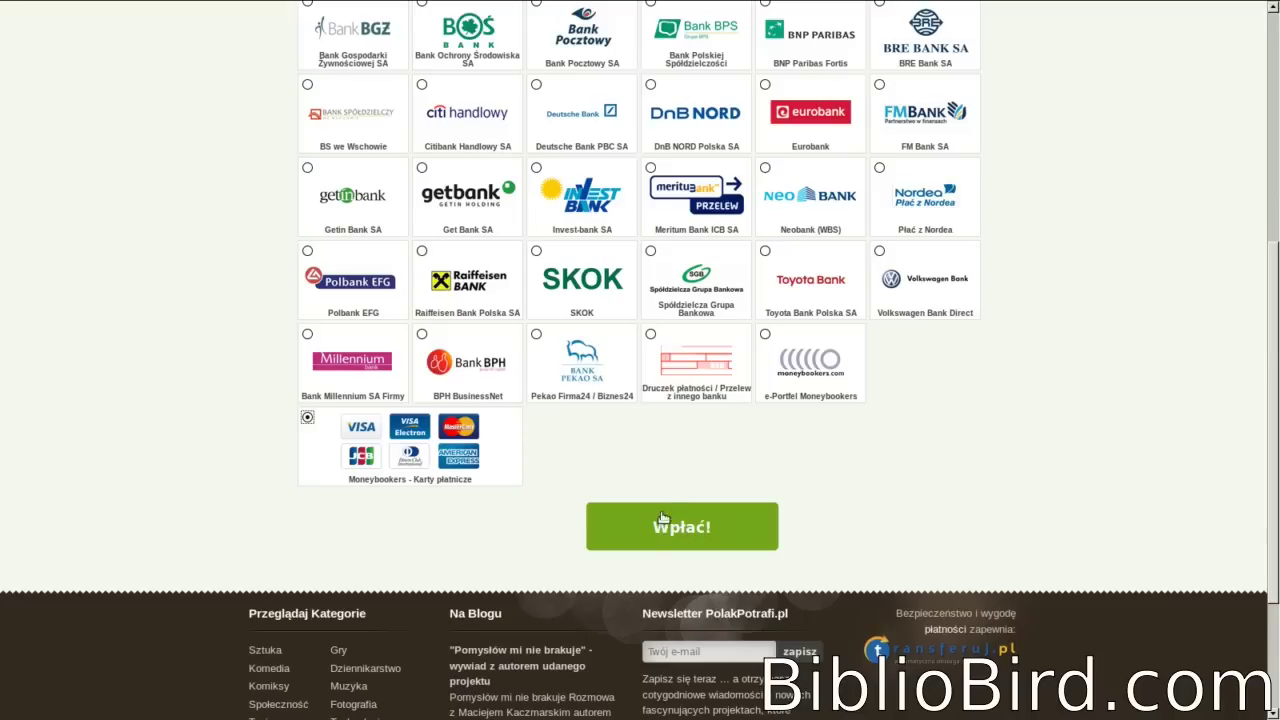
left_click(688, 539)
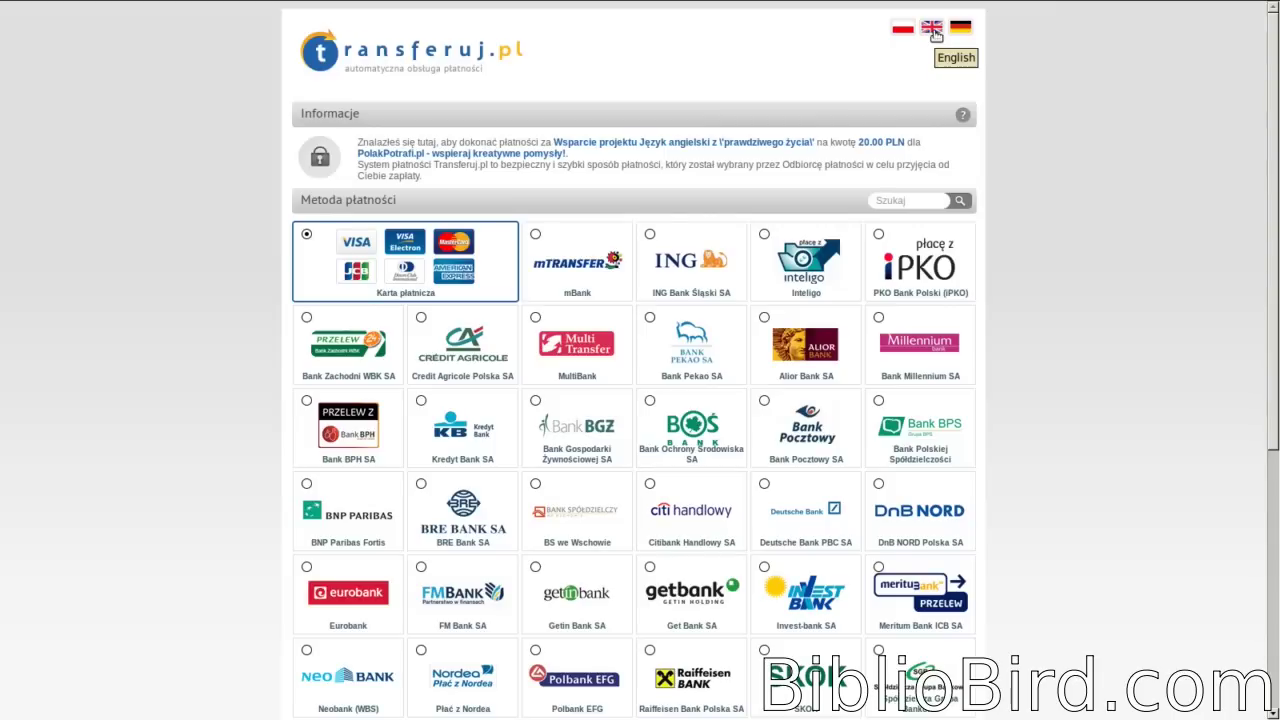
Switch the Transferuj.pl page to English and let Firefox resend the page.
left_click(934, 33)
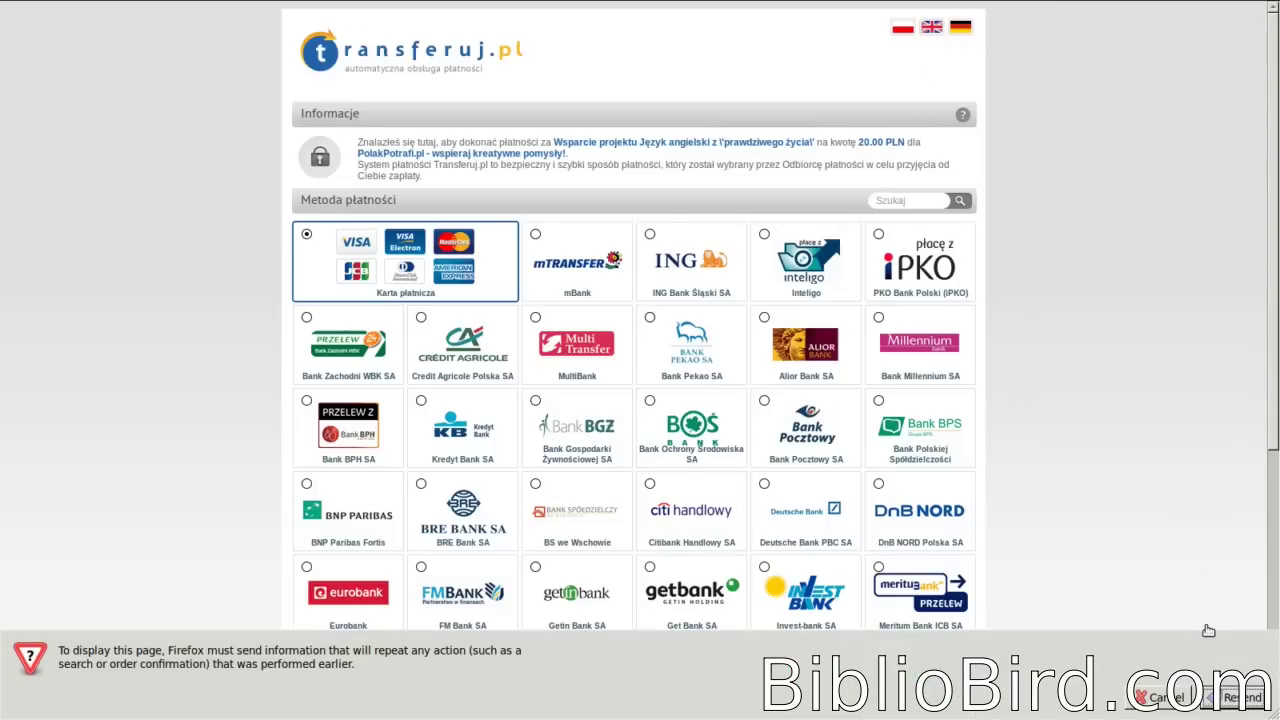
left_click(1228, 697)
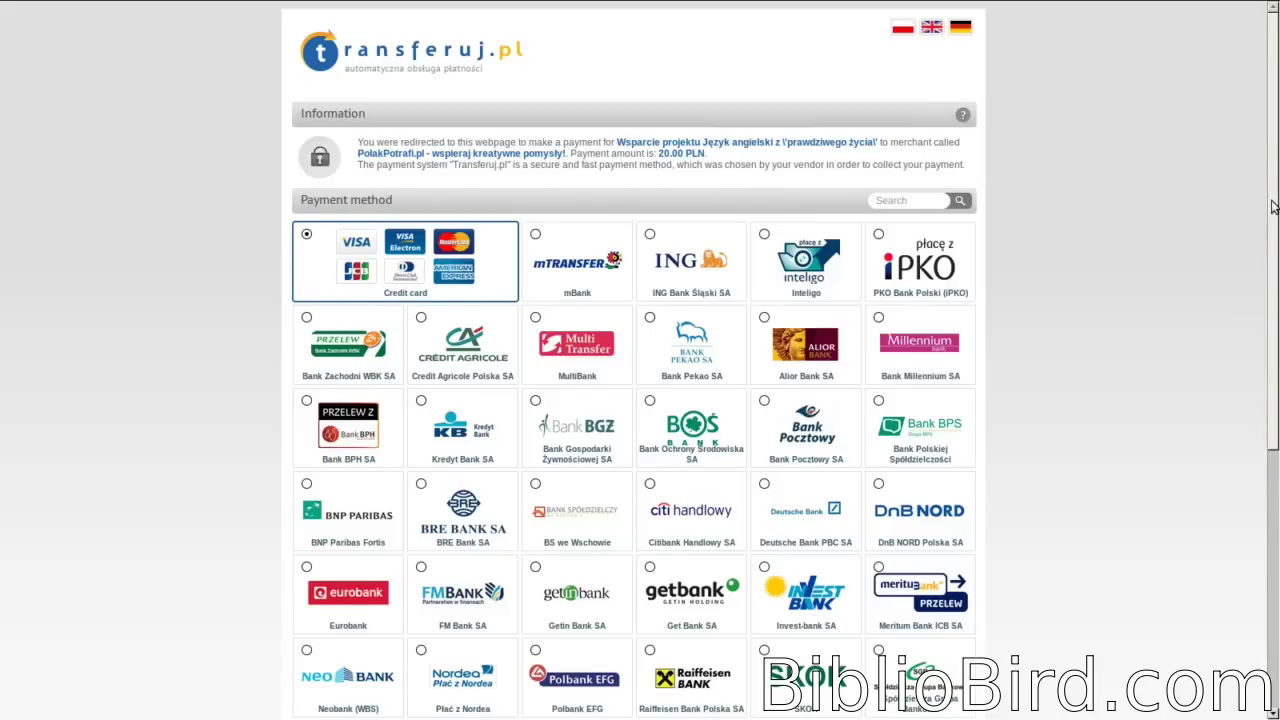
left_click_drag(1272, 208, 1263, 417)
scroll(1263, 417, "down", 1)
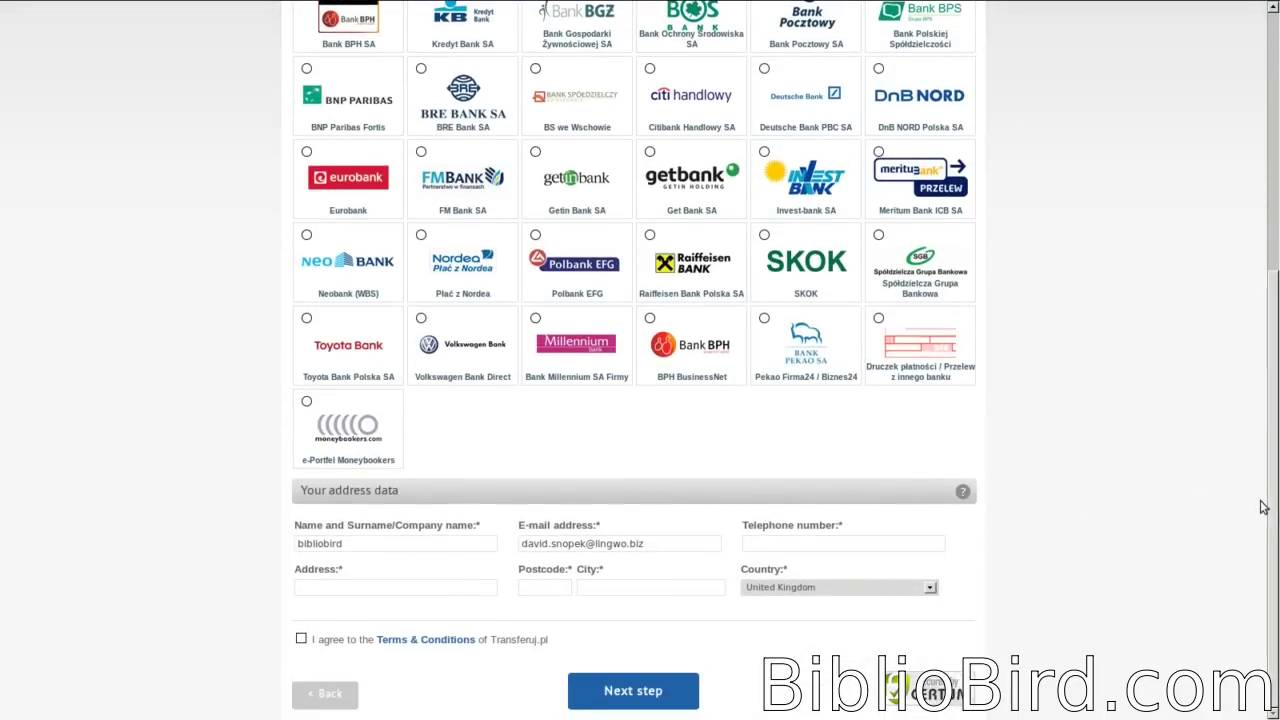
Start filling in the postal address under 'Your address data'.
left_click(446, 584)
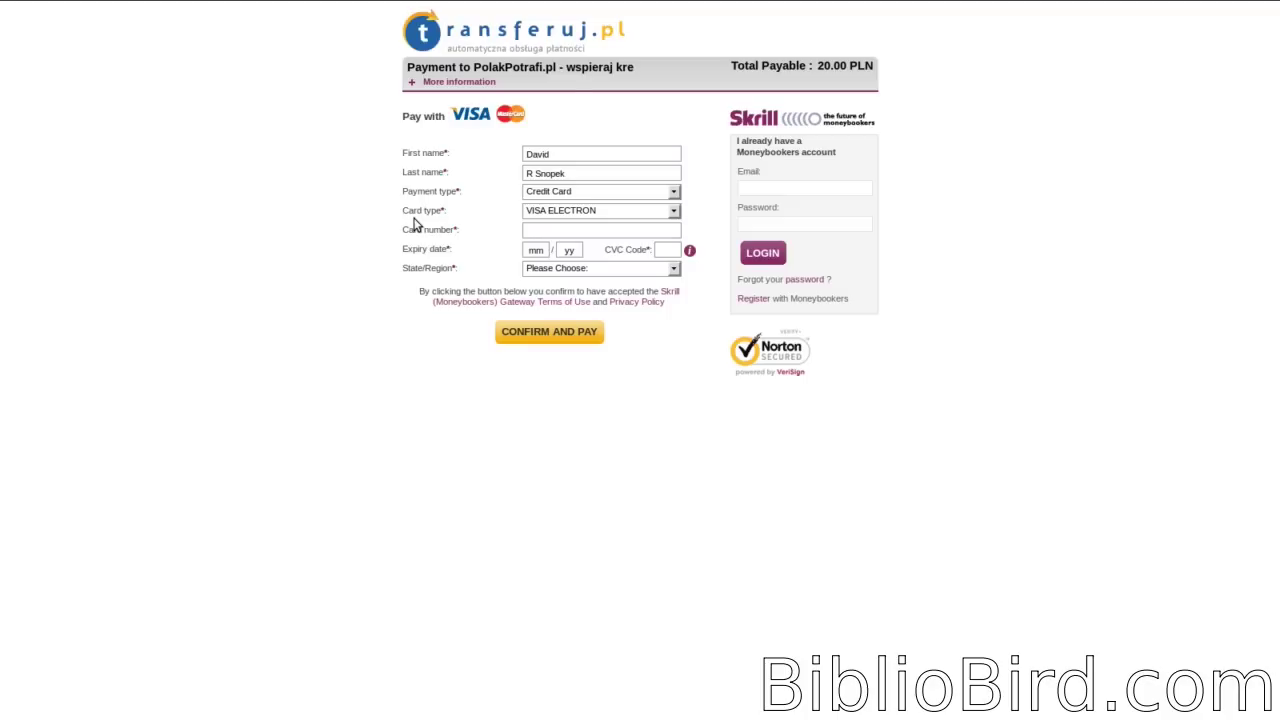
Check the State/Region dropdown and close it without choosing a region.
left_click(674, 270)
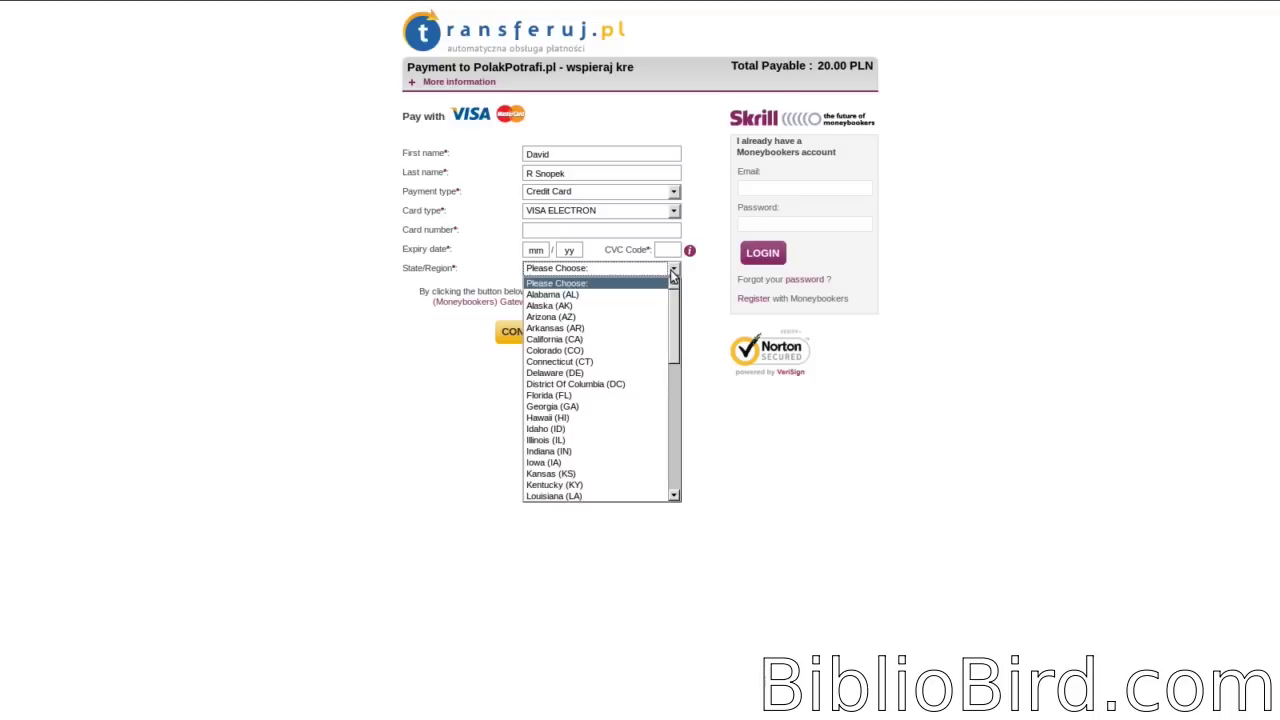
left_click(674, 272)
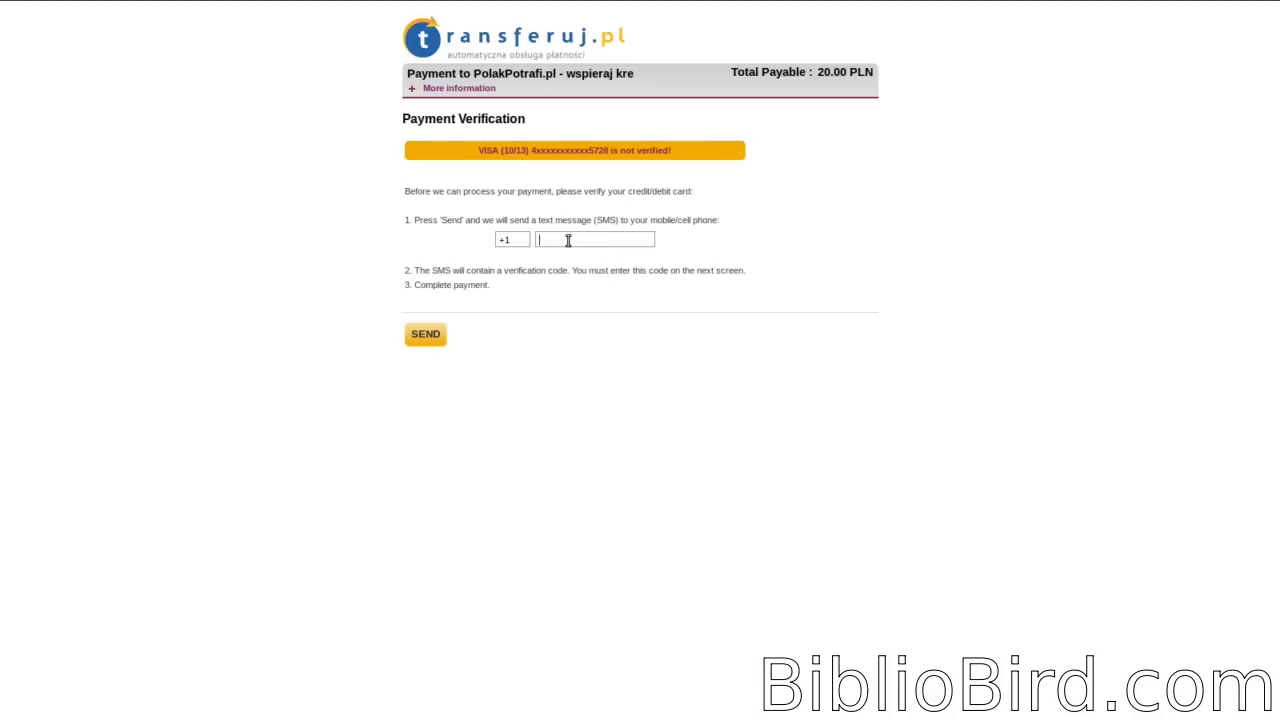
Enter the mobile number, request the SMS code, then type the received code and verify.
type("555")
key("BackSpace")
key("BackSpace")
key("BackSpace")
left_click(424, 337)
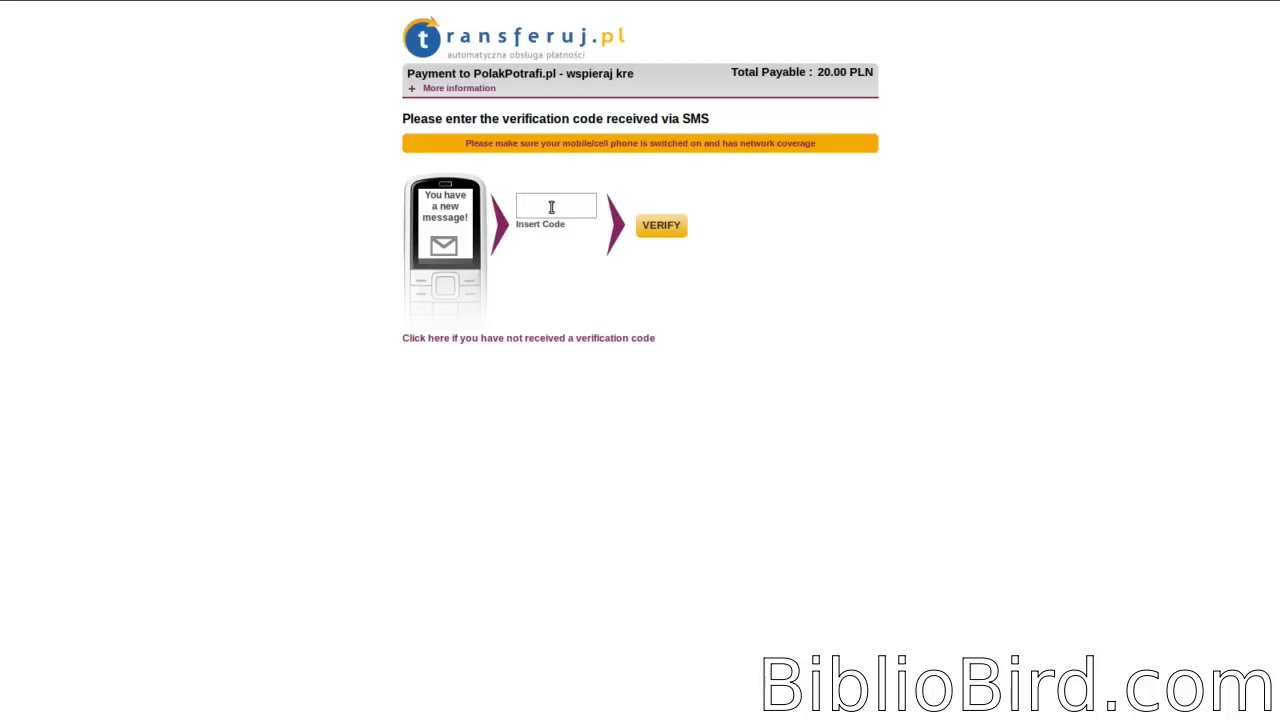
left_click(551, 207)
left_click(655, 228)
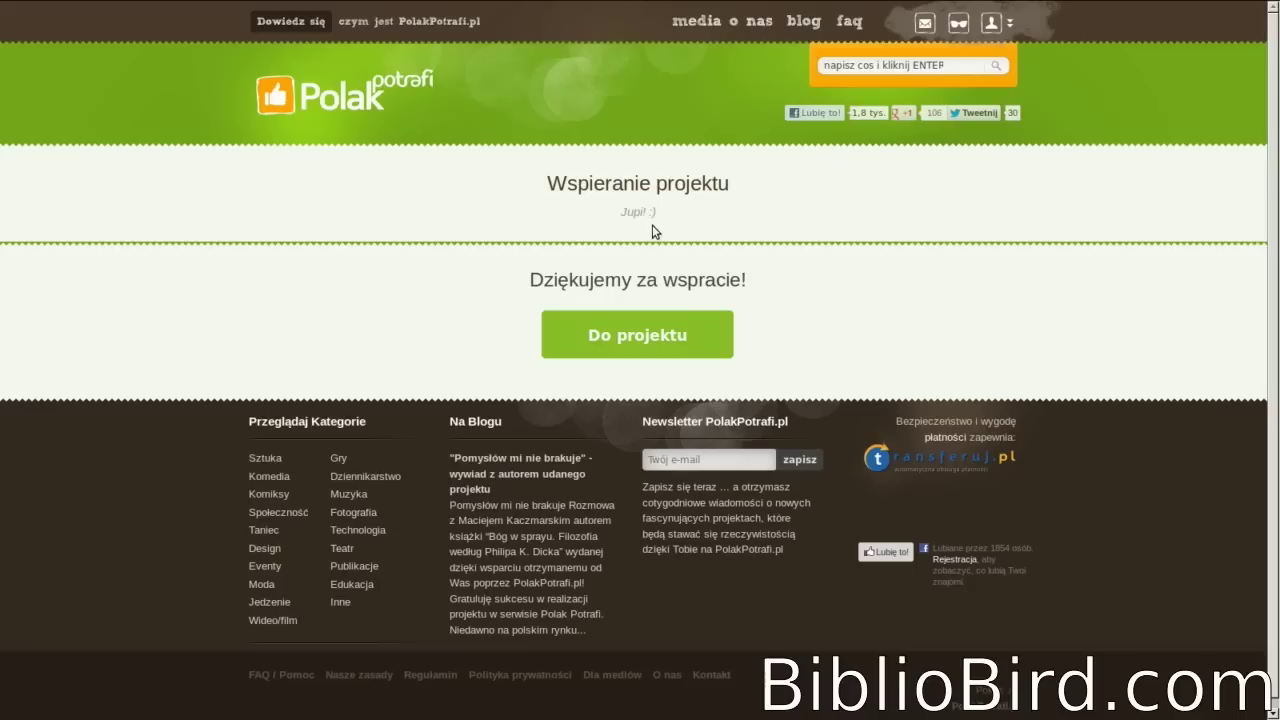
Return from the thank-you page to the project via 'Do projektu'.
left_click(654, 335)
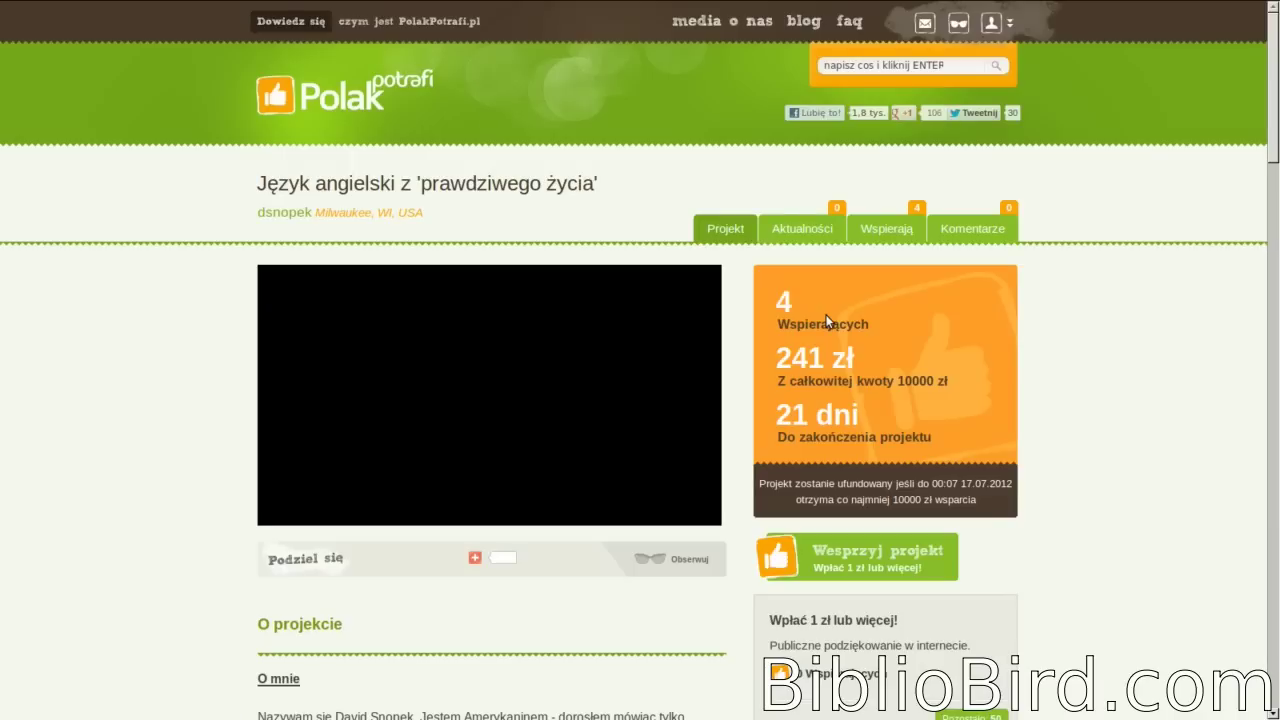
Show the project's 'Wspierają' supporters list: four backers dated 26.06.2012, including the new account.
left_click(888, 228)
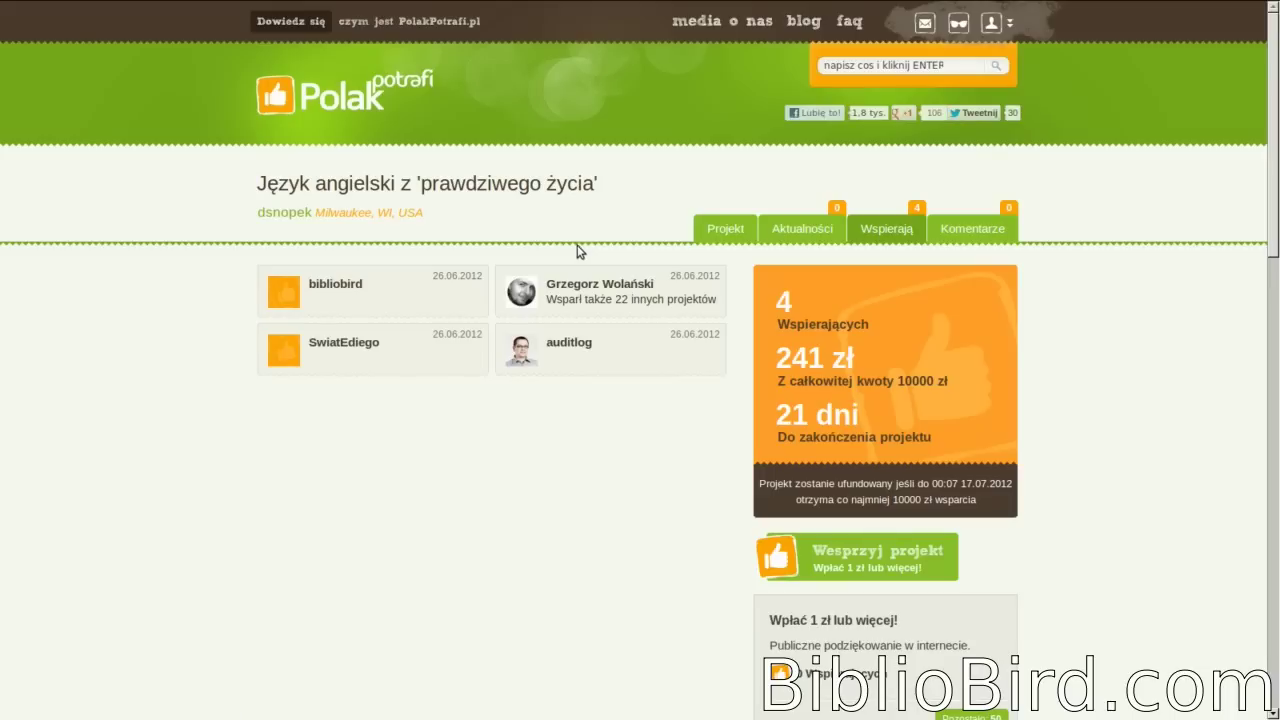